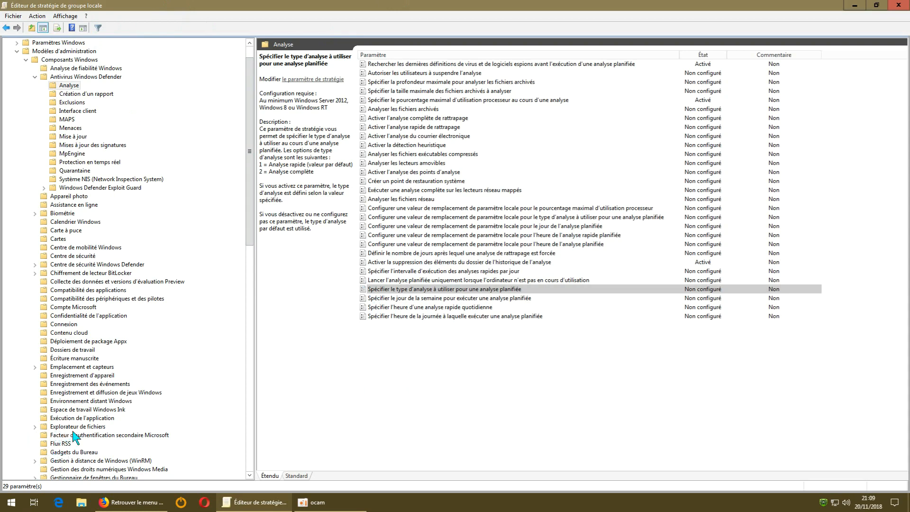
pyautogui.click(11, 502)
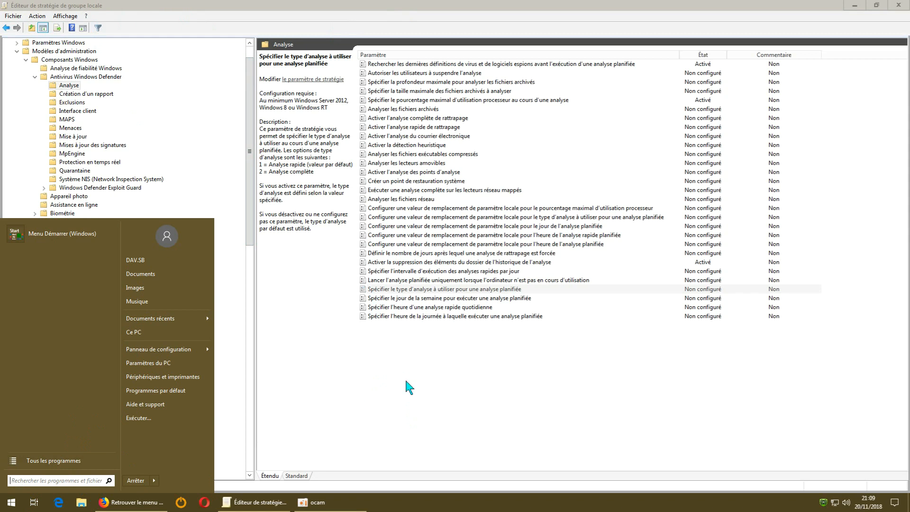
pyautogui.click(493, 8)
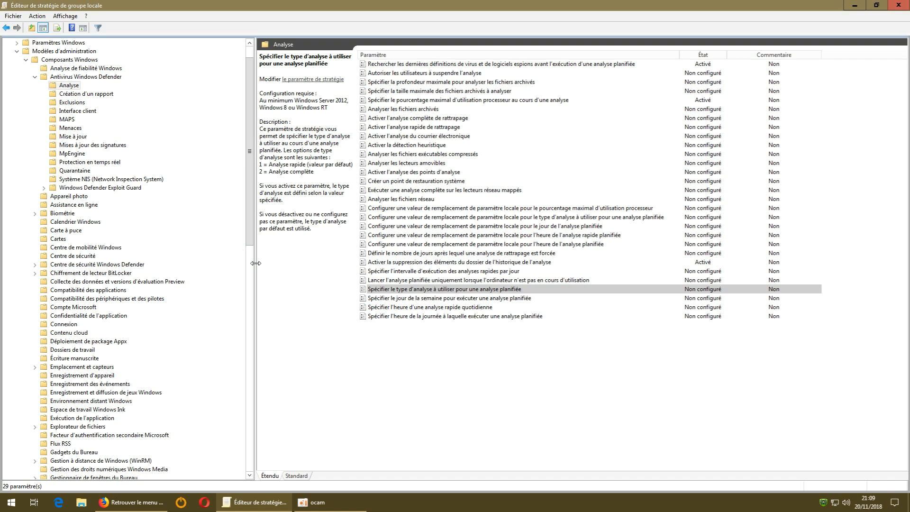
pyautogui.moveTo(160, 263); pyautogui.dragTo(161, 263)
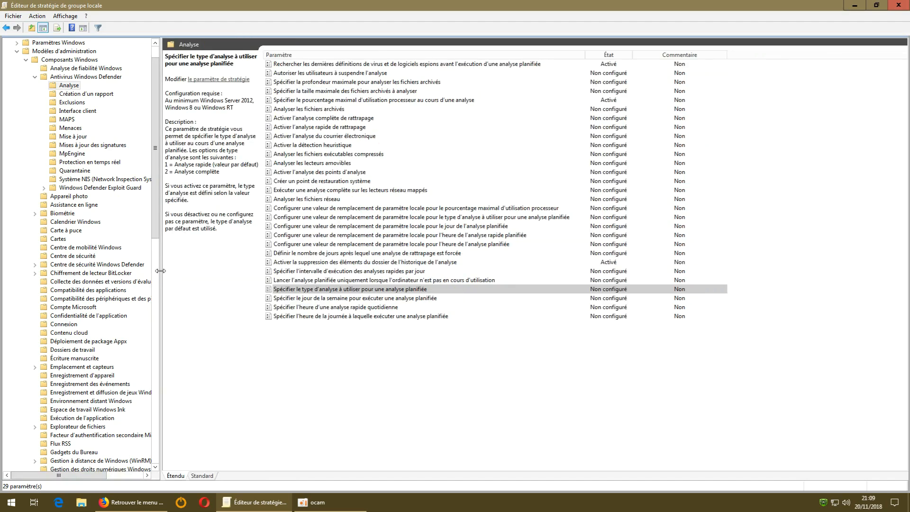
pyautogui.moveTo(221, 269); pyautogui.dragTo(276, 270)
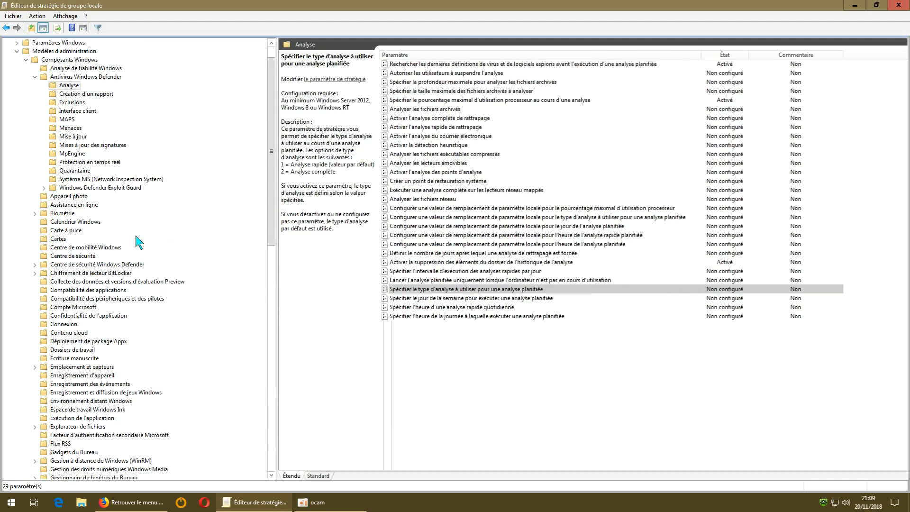
# Step: Collapse the Antivirus Windows Defender, Composants Windows and Modèles d'administration branches under Configuration ordinateur
pyautogui.click(35, 77)
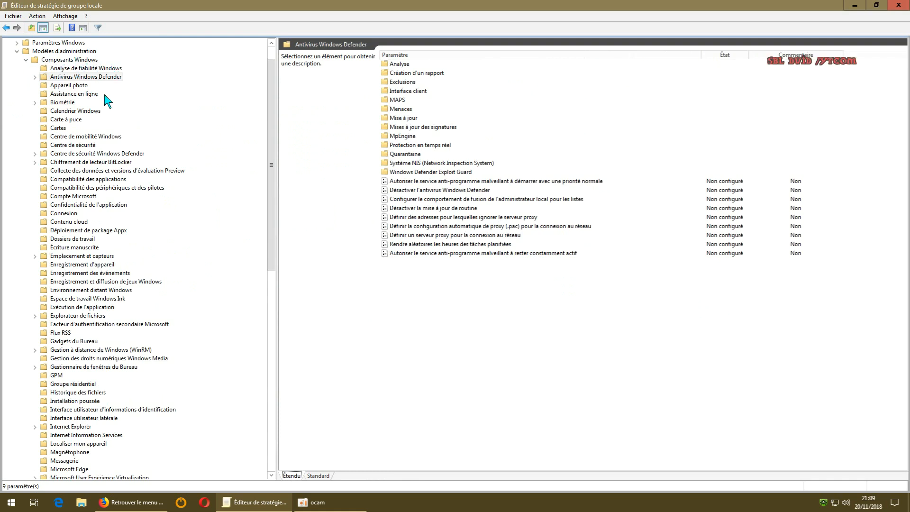
pyautogui.click(25, 61)
pyautogui.doubleClick(33, 77)
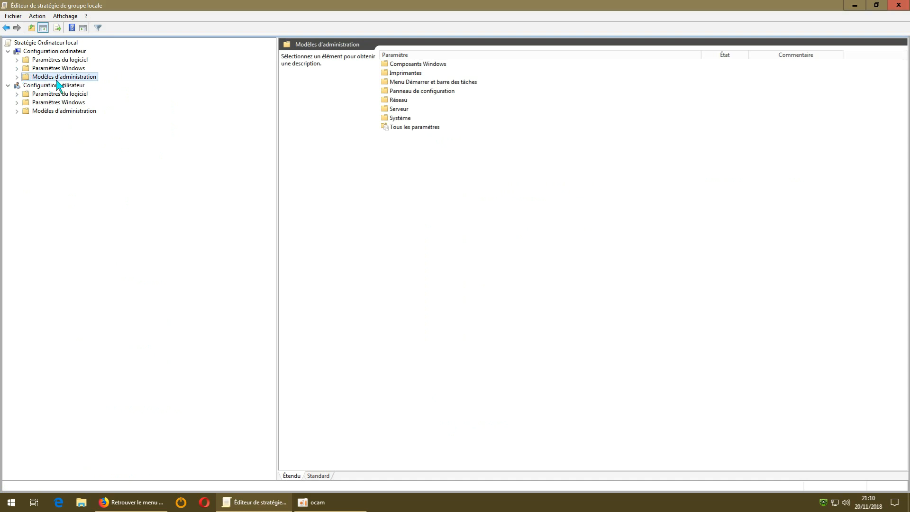
# Step: Open the Analyse settings under Configuration ordinateur, Modèles d'administration, Composants Windows, Antivirus Windows Defender
pyautogui.click(18, 77)
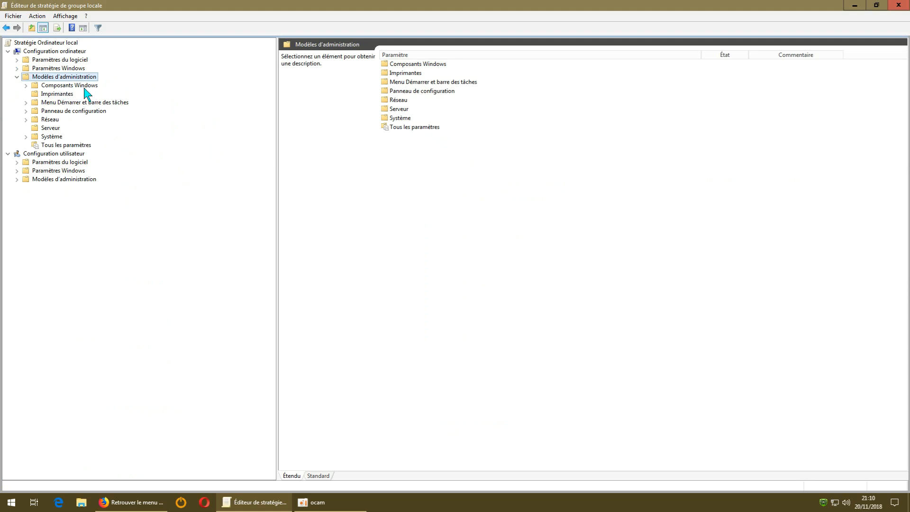
pyautogui.click(26, 86)
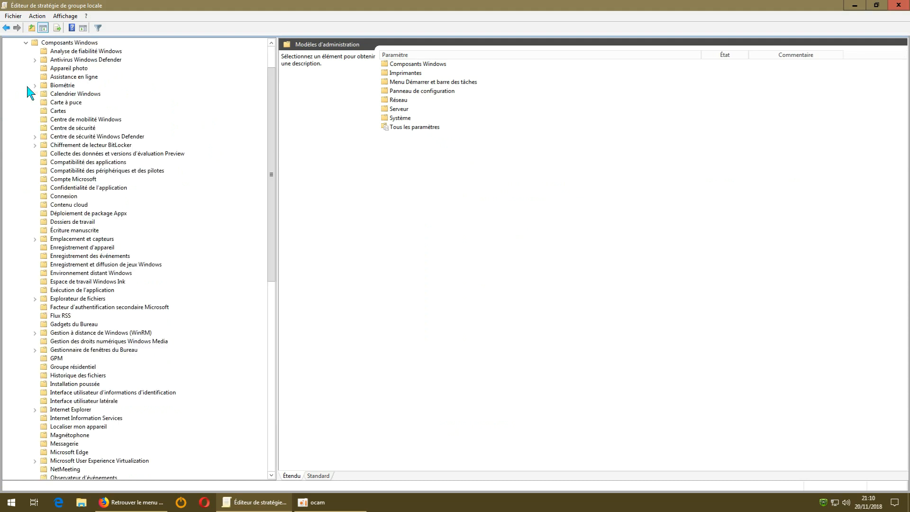
pyautogui.moveTo(271, 179); pyautogui.dragTo(279, 143)
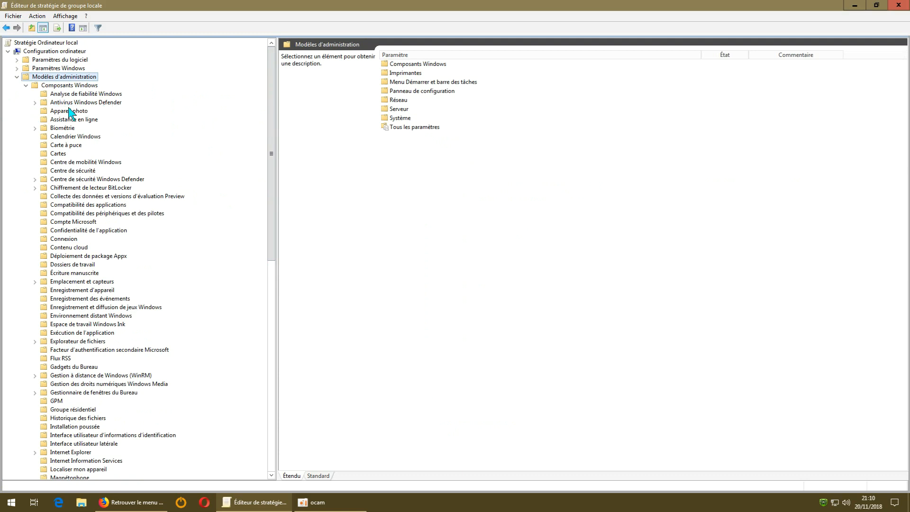
pyautogui.click(36, 103)
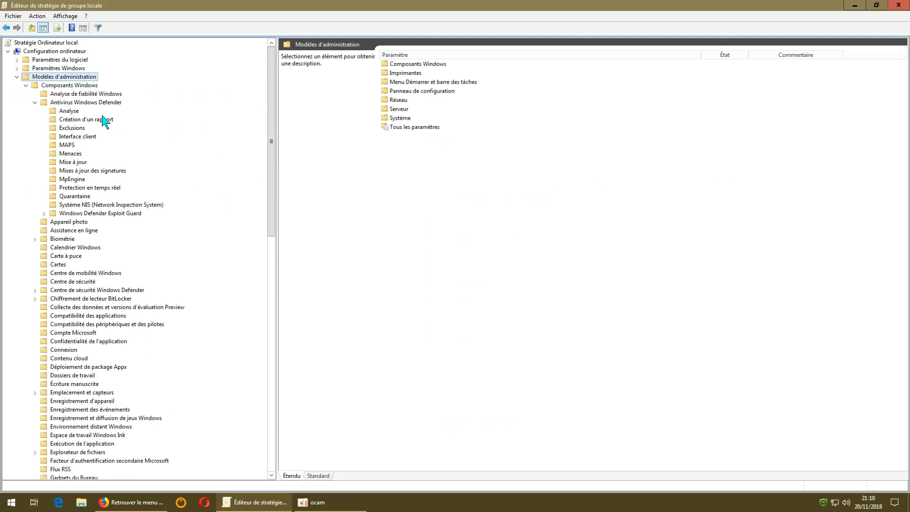
pyautogui.click(71, 112)
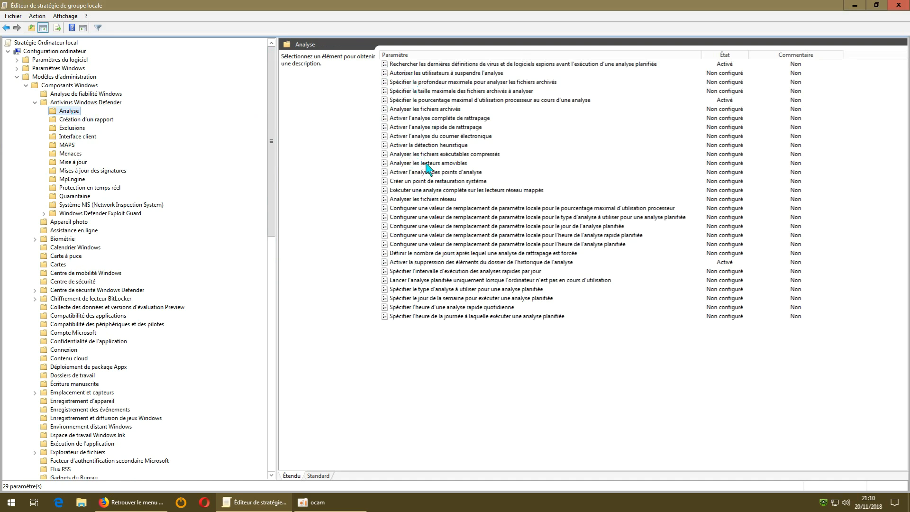
# Step: Look at the Création d'un rapport settings, then return to Analyse and give its settings list more width
pyautogui.click(75, 120)
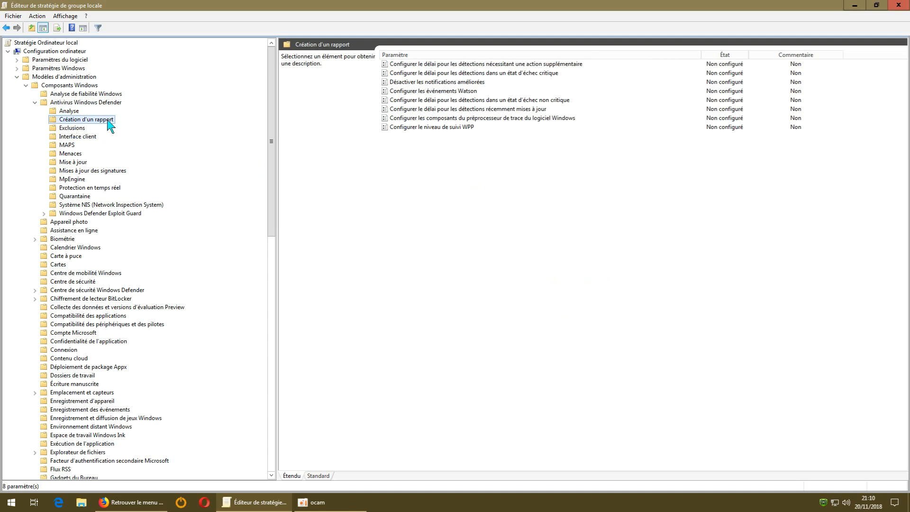
pyautogui.click(70, 112)
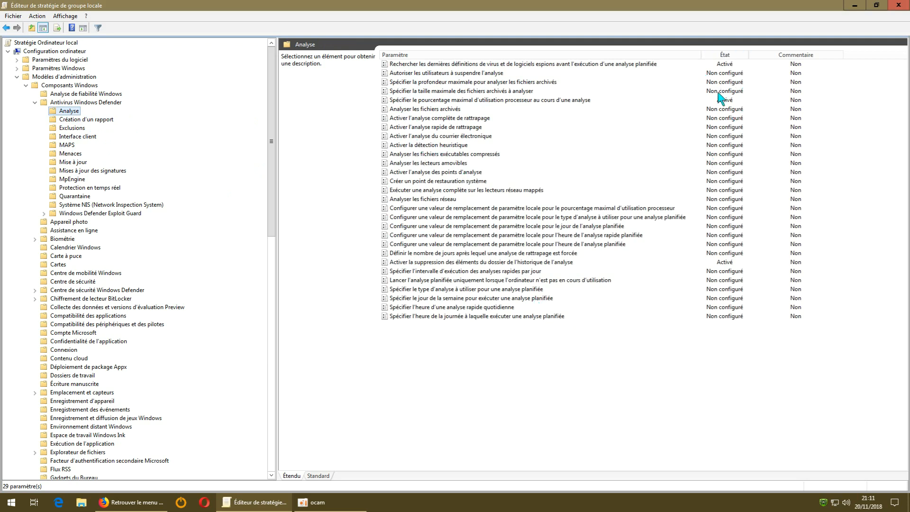
pyautogui.moveTo(701, 55)
pyautogui.mouseDown()
pyautogui.moveTo(637, 55)
pyautogui.moveTo(699, 57)
pyautogui.mouseUp()
pyautogui.moveTo(237, 211); pyautogui.dragTo(209, 216)
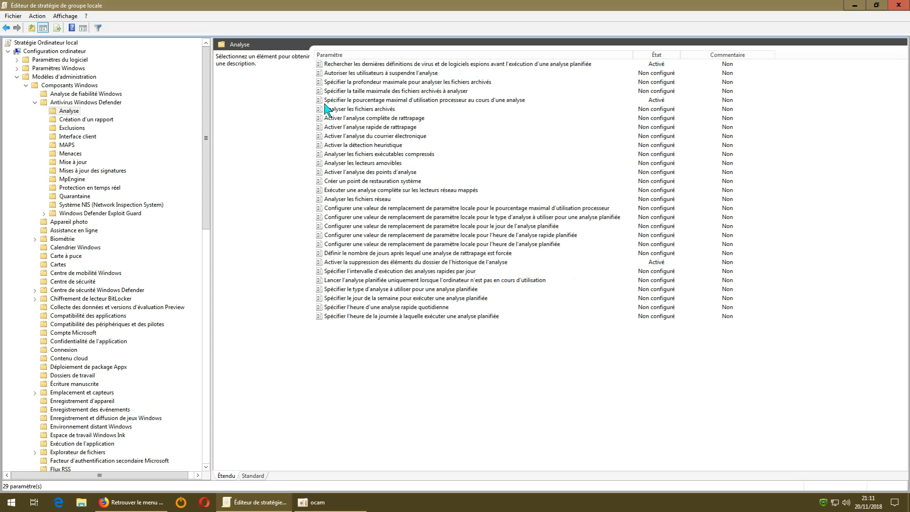
# Step: Set the policy for maximum processor usage during a scan to Activé with a value of 40 and apply it
pyautogui.doubleClick(444, 101)
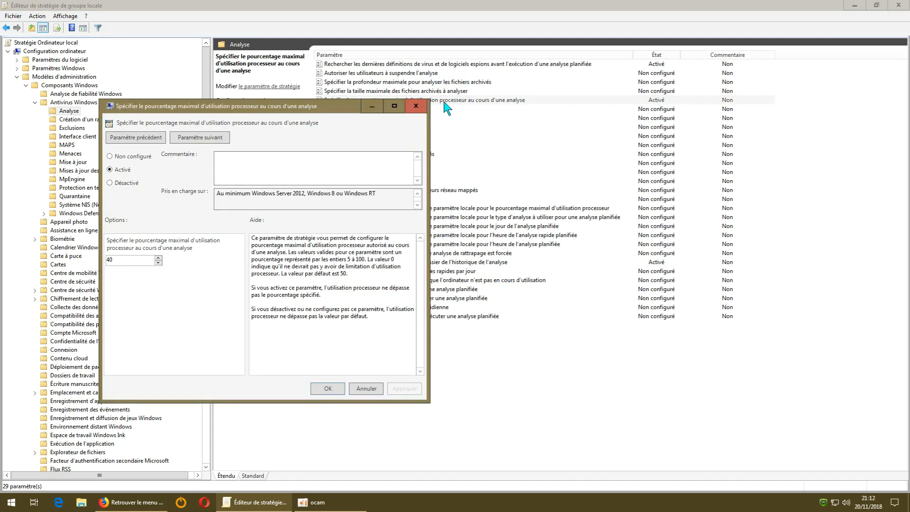
pyautogui.moveTo(340, 111); pyautogui.dragTo(492, 90)
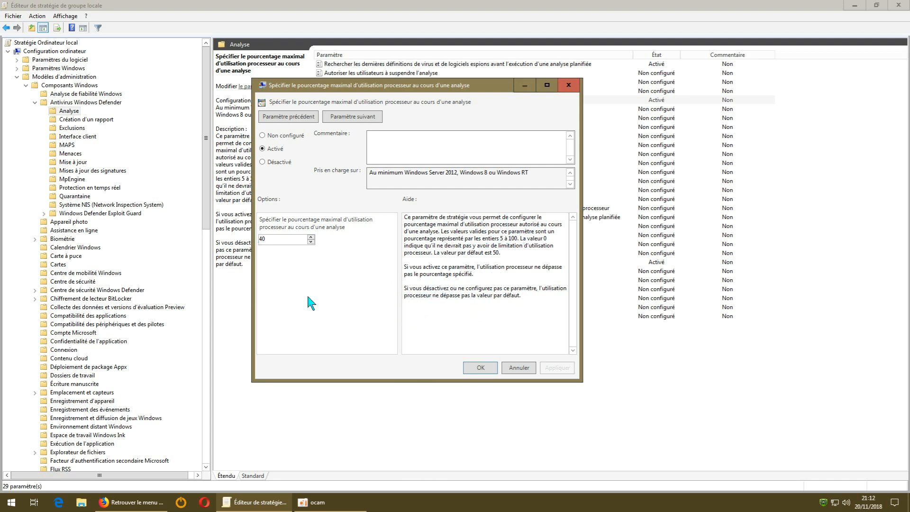
pyautogui.moveTo(266, 241); pyautogui.dragTo(252, 248)
pyautogui.click(262, 137)
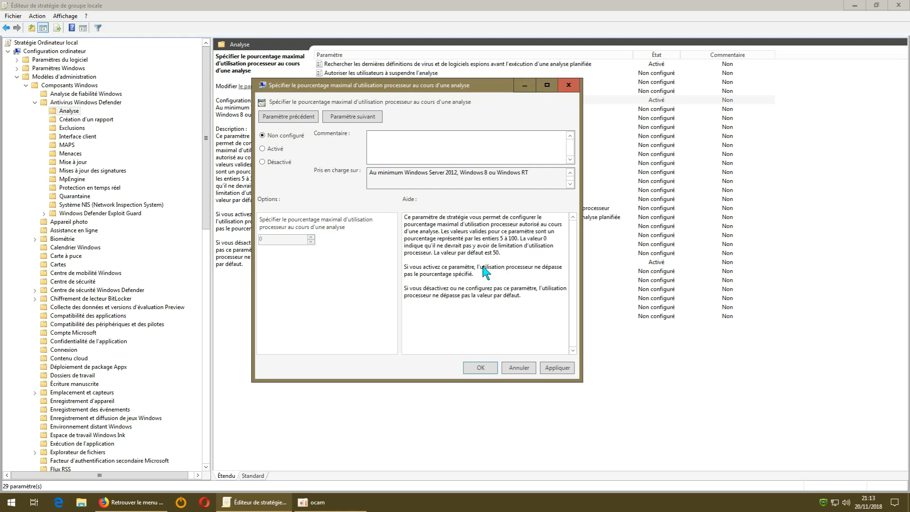
pyautogui.click(264, 149)
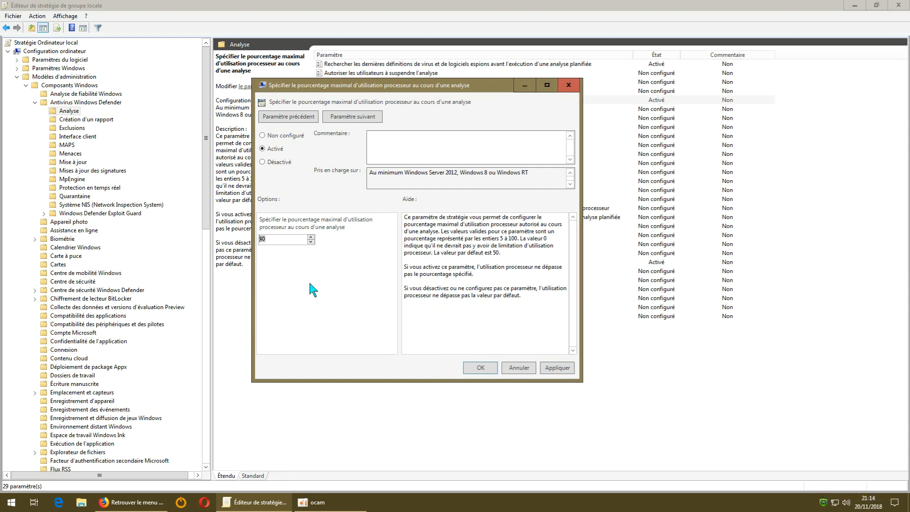
pyautogui.click(562, 368)
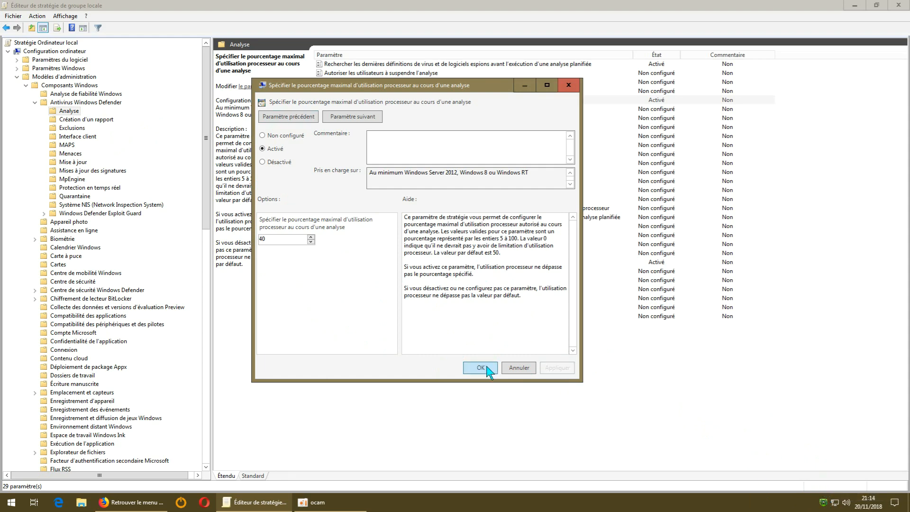
pyautogui.click(482, 368)
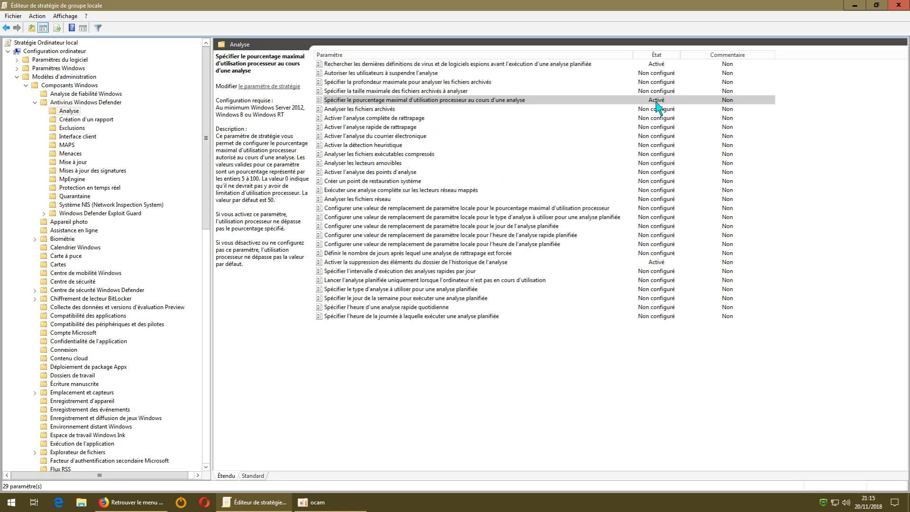
# Step: Read the description of the Analyse policy "Activer la suppression des éléments du dossier de l'historique de l'analyse"
pyautogui.click(648, 262)
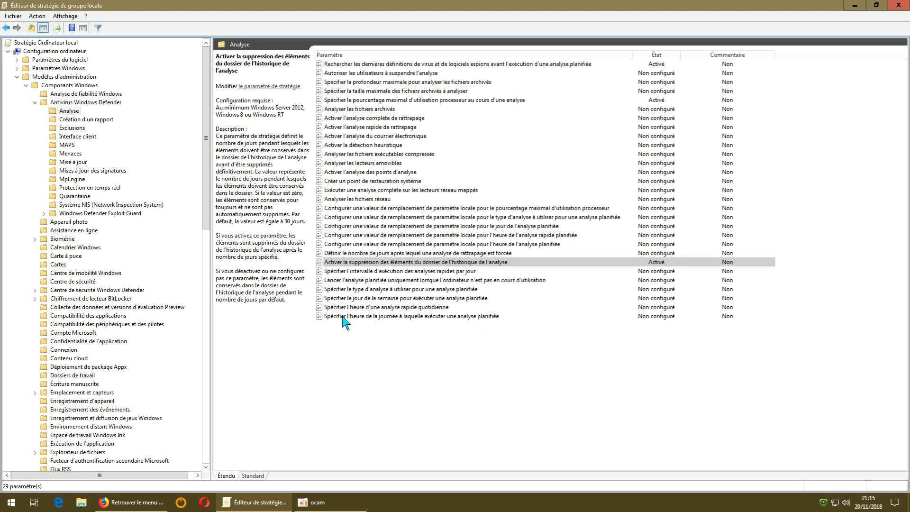
pyautogui.click(67, 112)
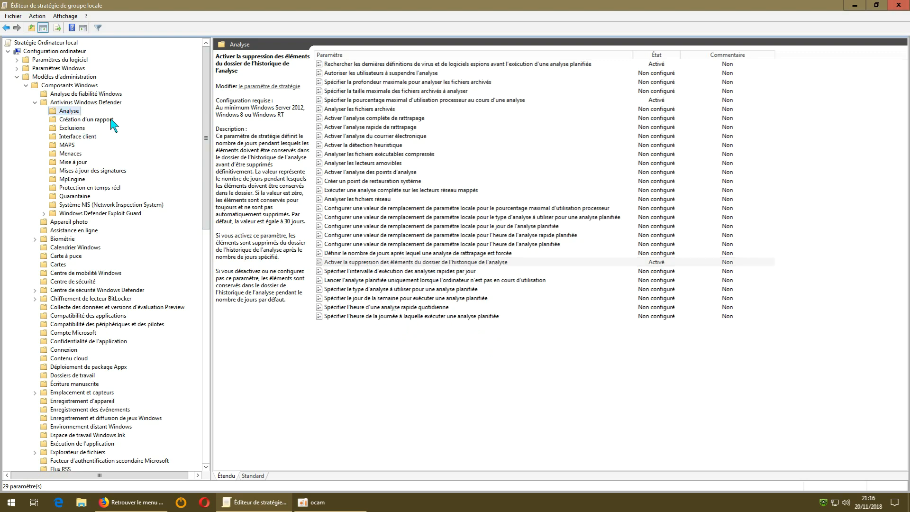
# Step: Review the settings in the Antivirus Windows Defender folders from Exclusions to Quarantaine, and expand Windows Defender Exploit Guard
pyautogui.click(72, 130)
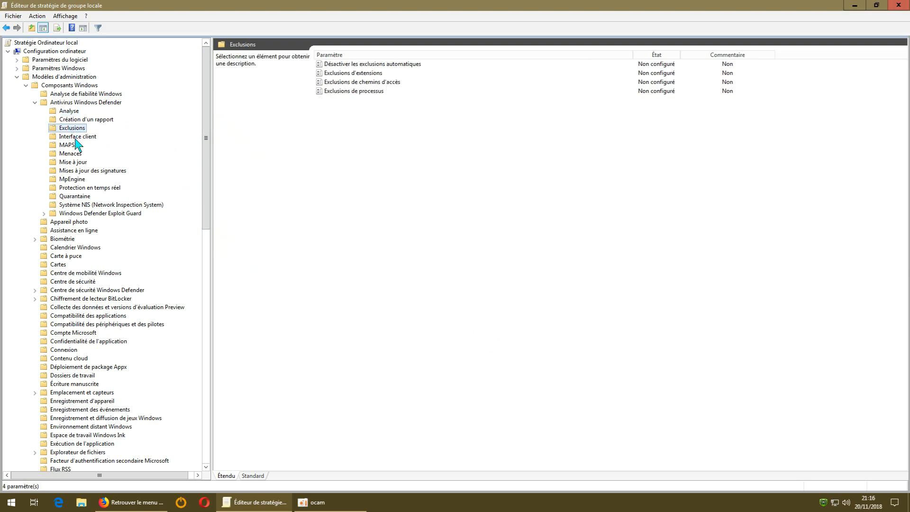
pyautogui.click(75, 138)
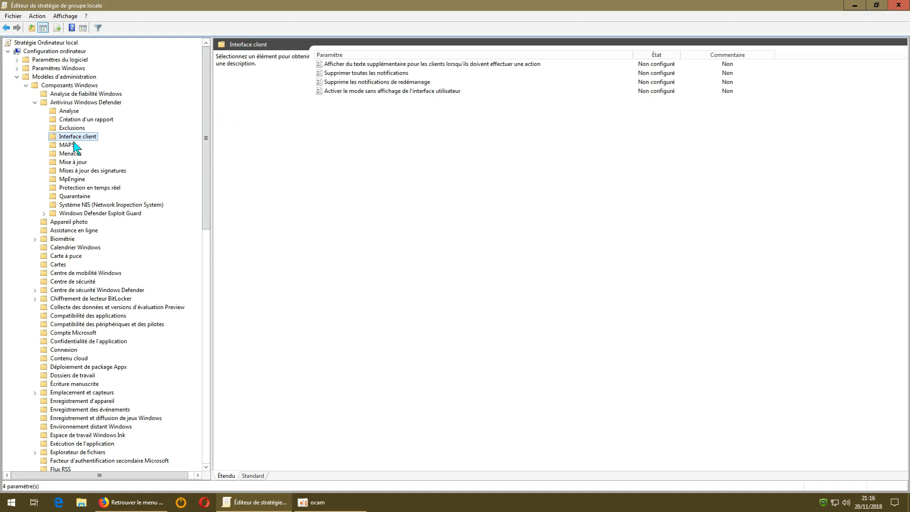
pyautogui.click(67, 145)
pyautogui.click(72, 154)
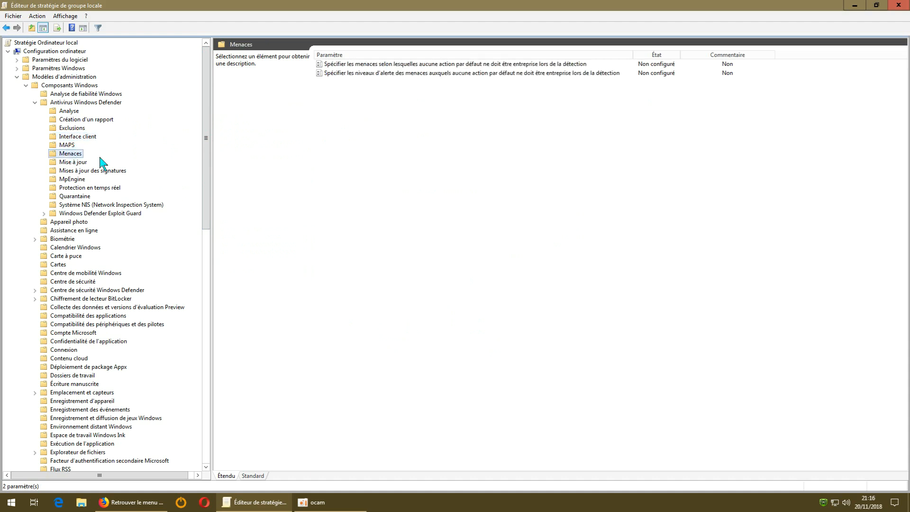
pyautogui.click(76, 163)
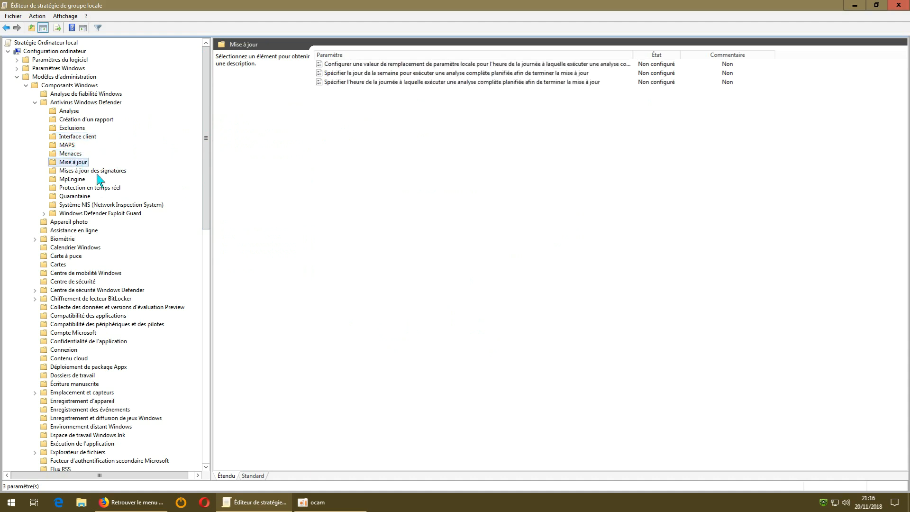
pyautogui.click(95, 172)
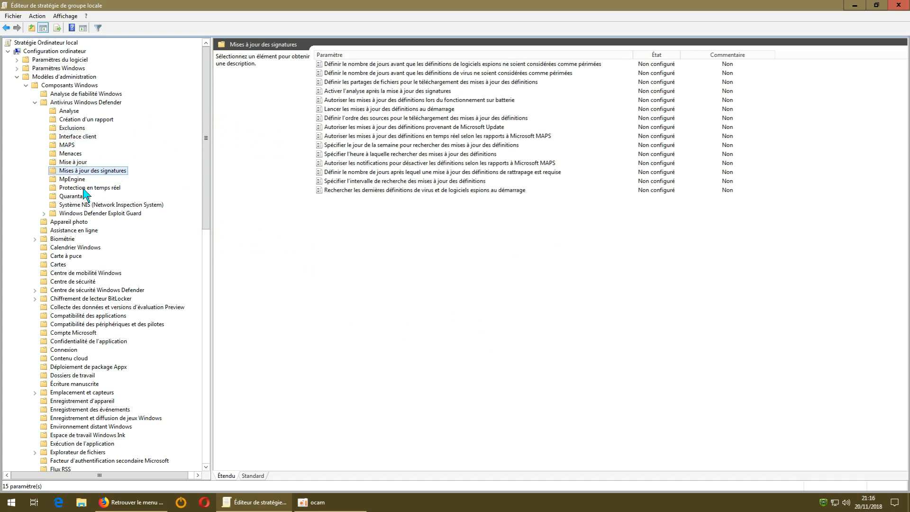
pyautogui.click(85, 188)
pyautogui.click(84, 198)
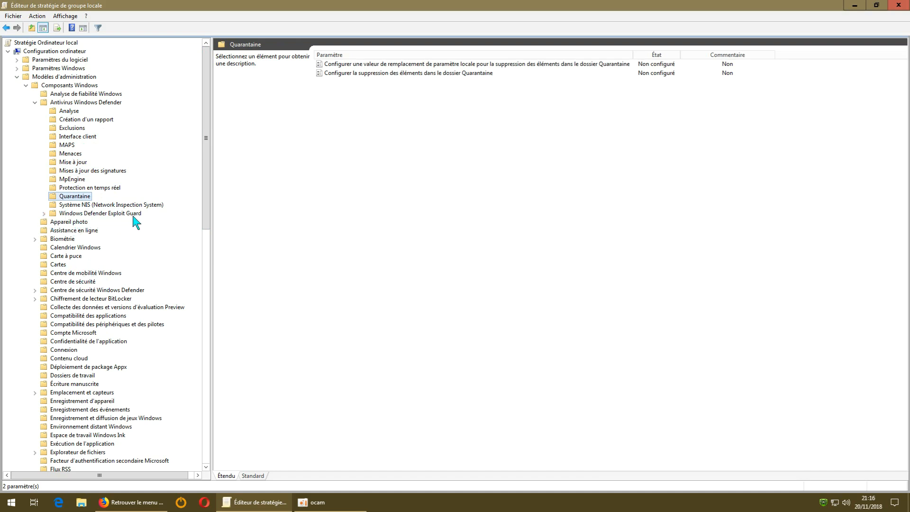
pyautogui.click(45, 214)
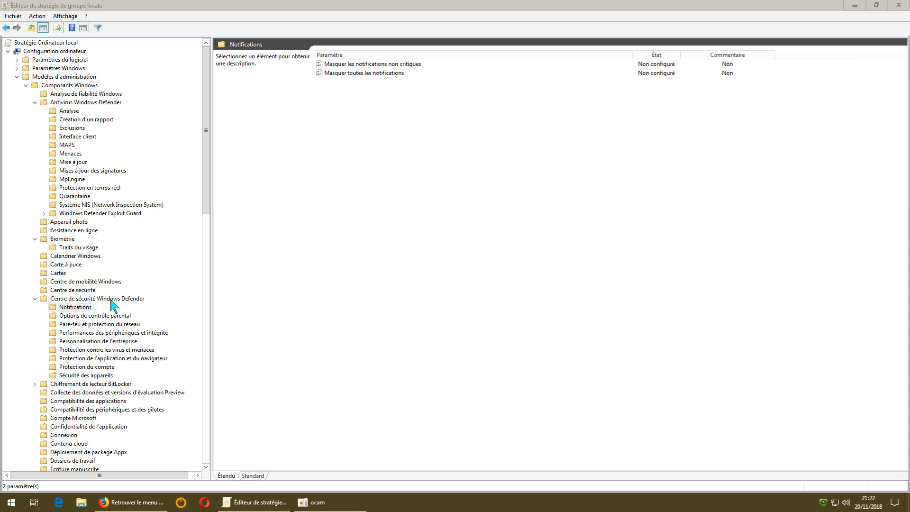
# Step: Review the settings in the Centre de sécurité Windows Defender folders from Options de contrôle parental to Sécurité des appareils
pyautogui.click(80, 315)
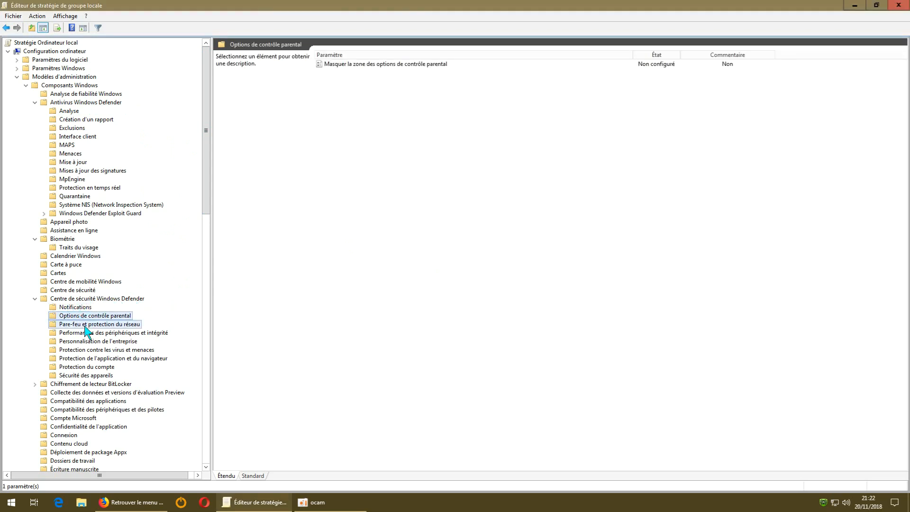
pyautogui.click(88, 325)
pyautogui.click(90, 333)
pyautogui.click(93, 342)
pyautogui.click(94, 350)
pyautogui.click(93, 358)
pyautogui.click(92, 367)
pyautogui.click(93, 375)
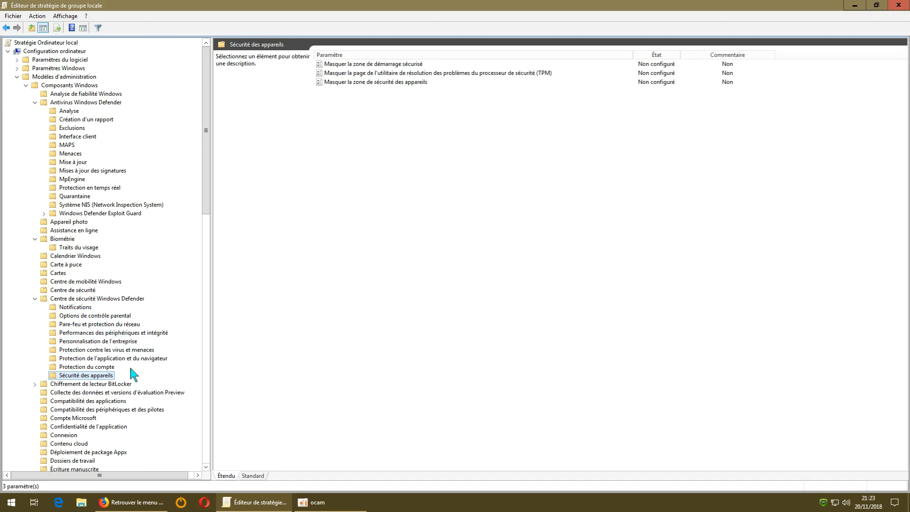
# Step: Read the description of the policy "Masquer la zone des options de contrôle parental" in Options de contrôle parental
pyautogui.click(116, 318)
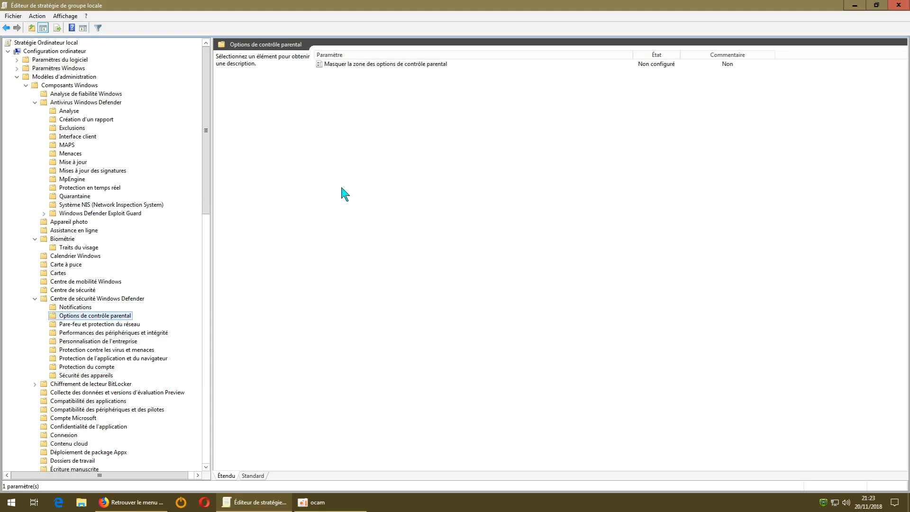
pyautogui.click(368, 67)
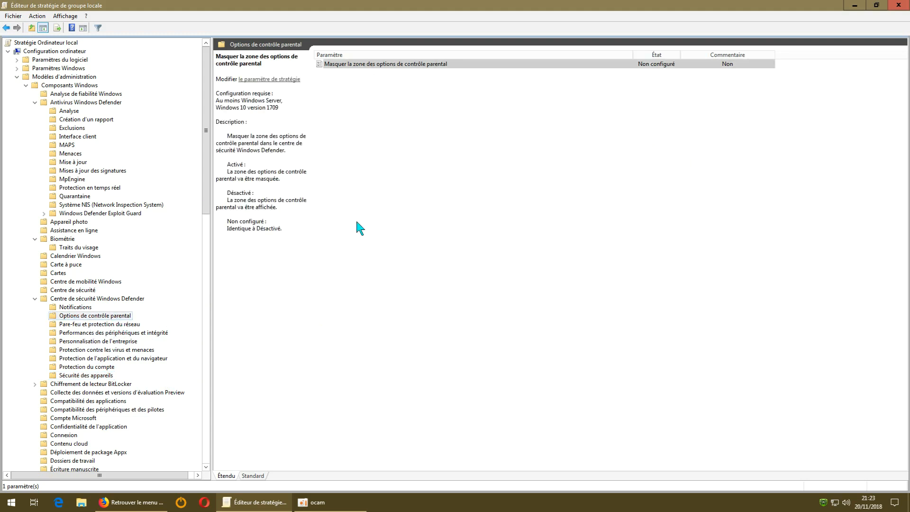
pyautogui.click(126, 316)
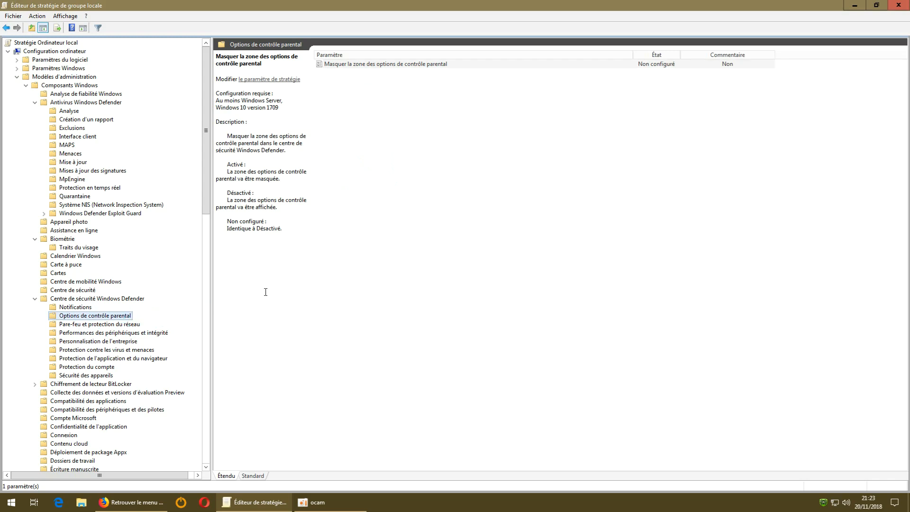